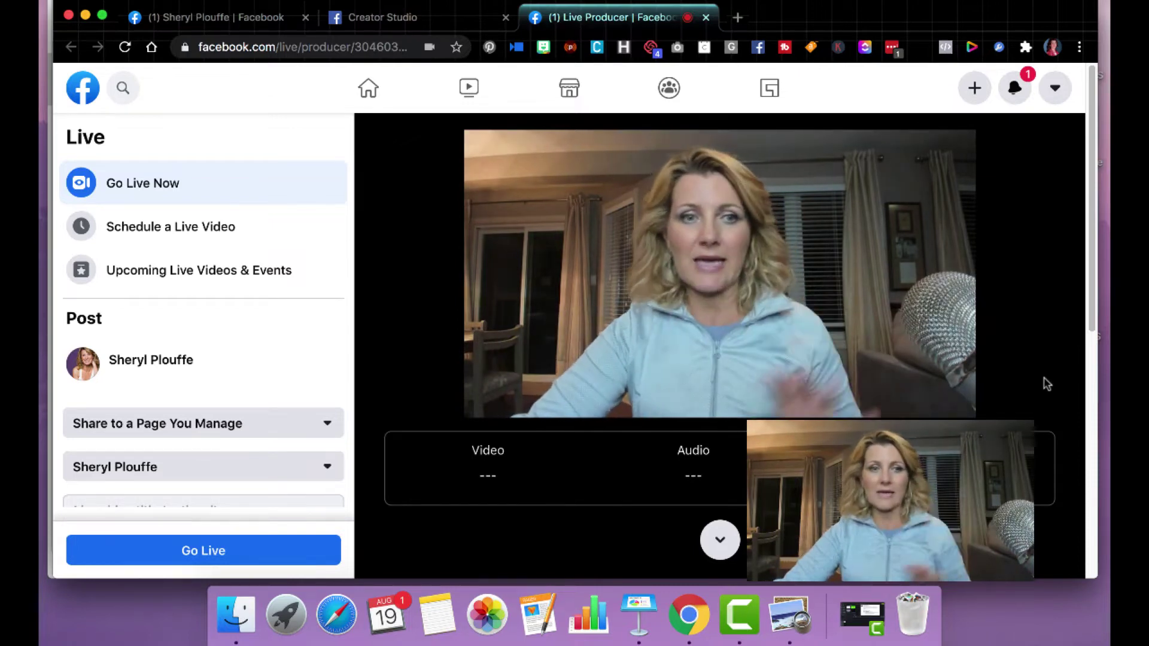
Step: Scroll the Live Producer page down to the Setup section with Start Screen Share
scroll(1048, 384, down, 5)
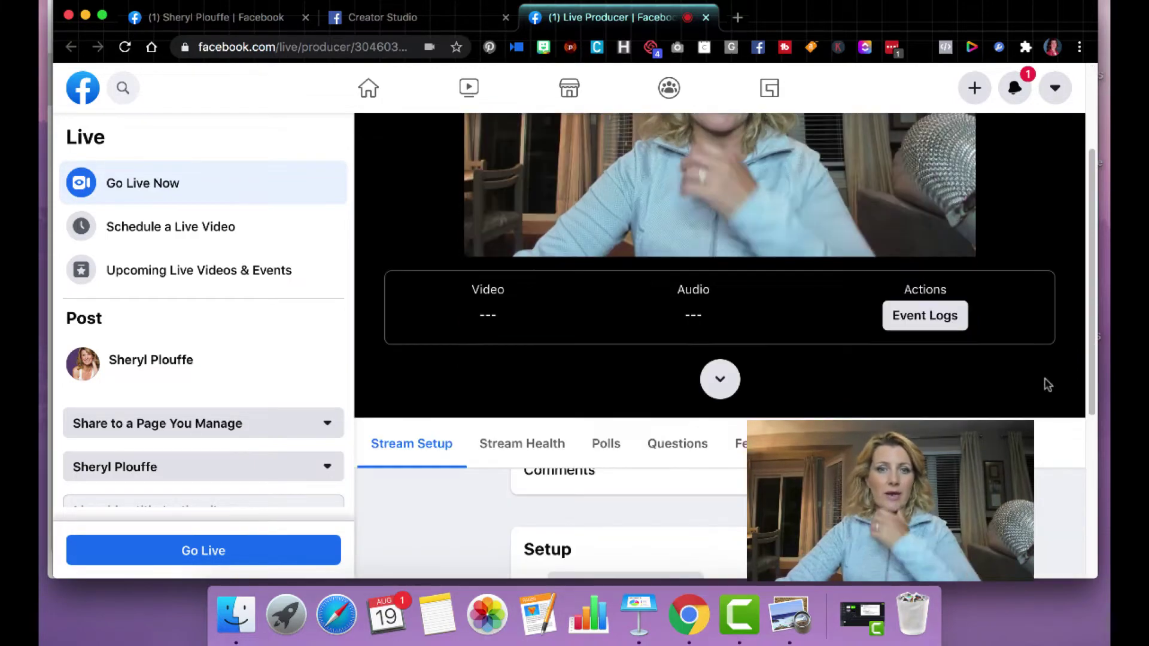
scroll(1047, 385, down, 10)
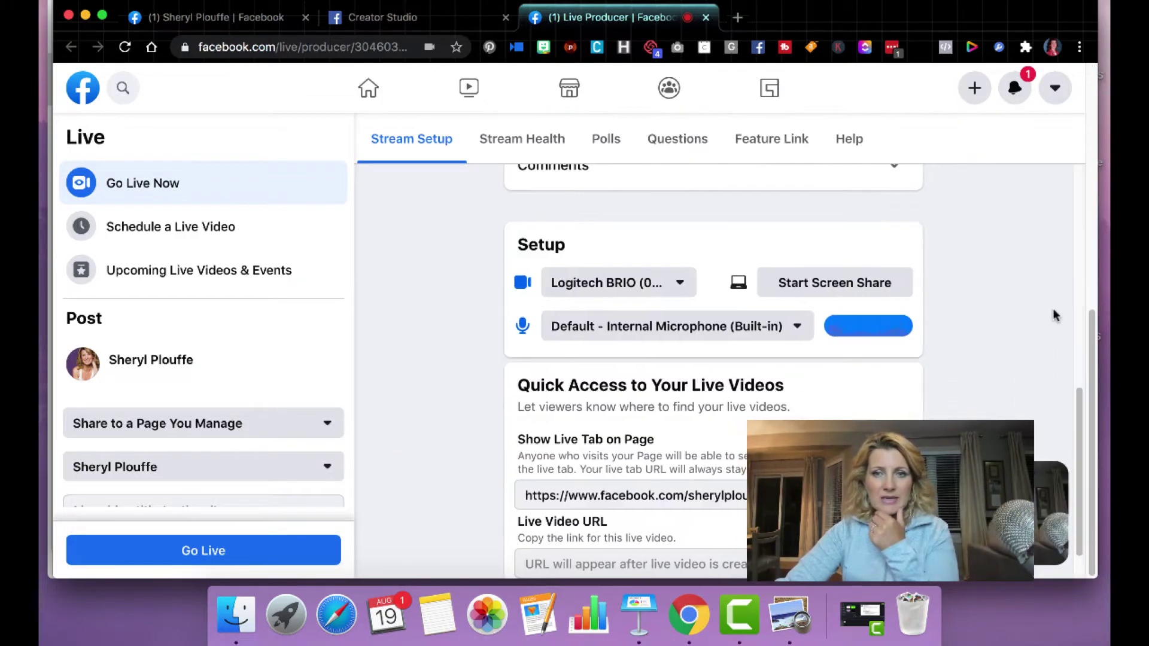
scroll(1003, 314, up, 12)
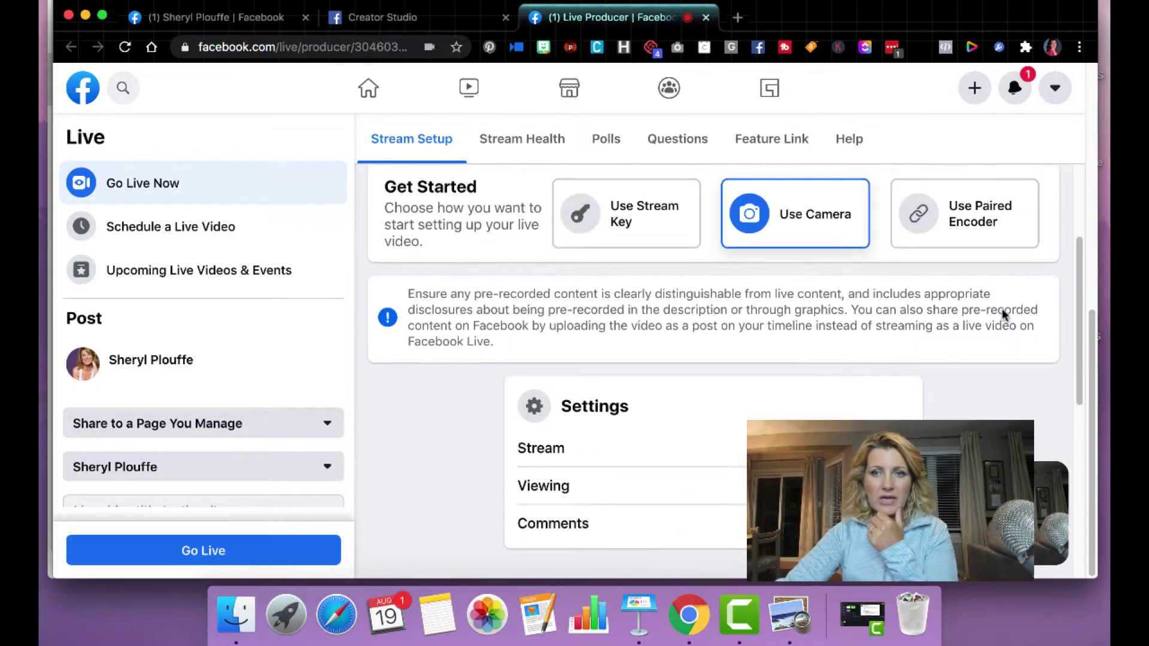
scroll(1001, 308, up, 3)
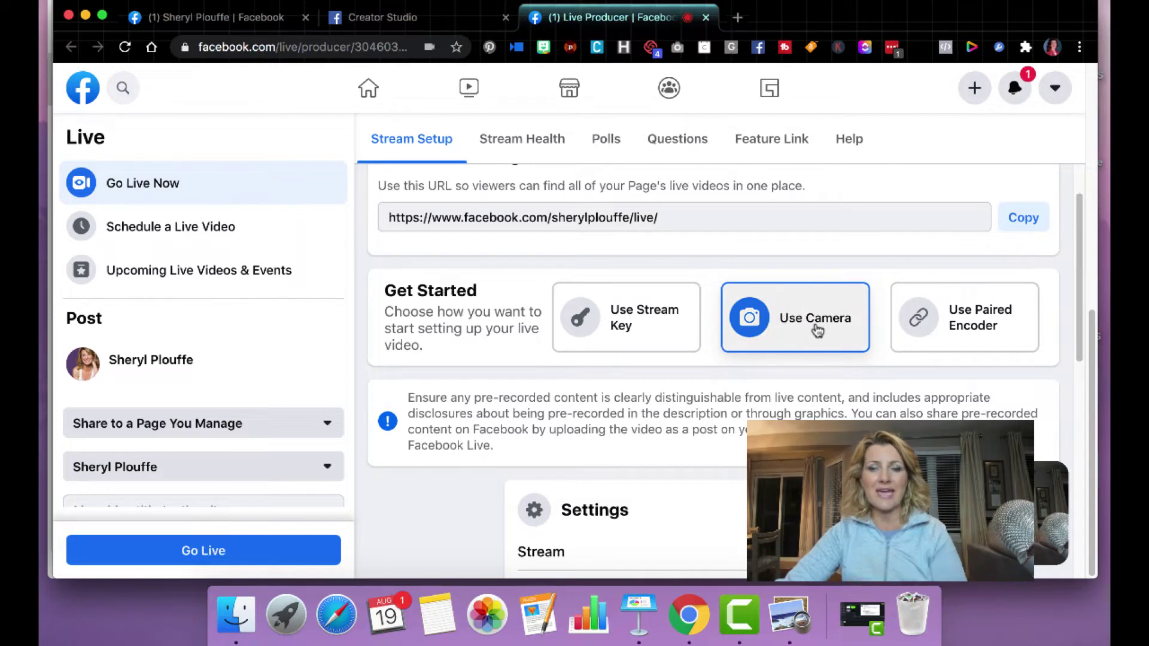
scroll(817, 330, down, 8)
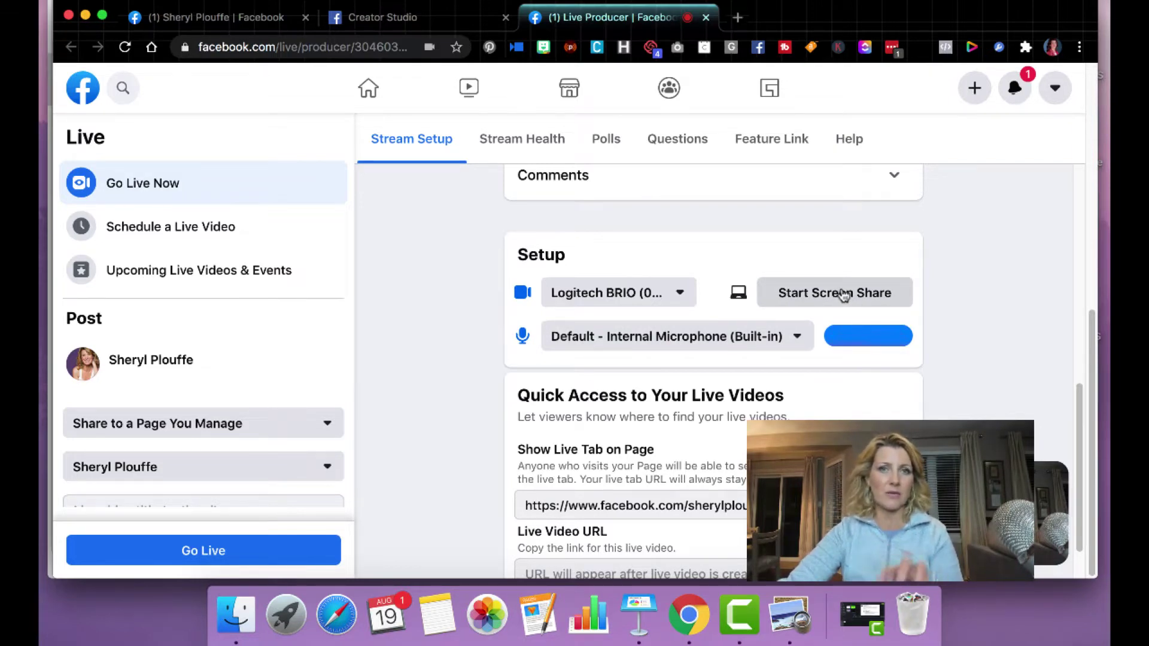
scroll(843, 296, down, 2)
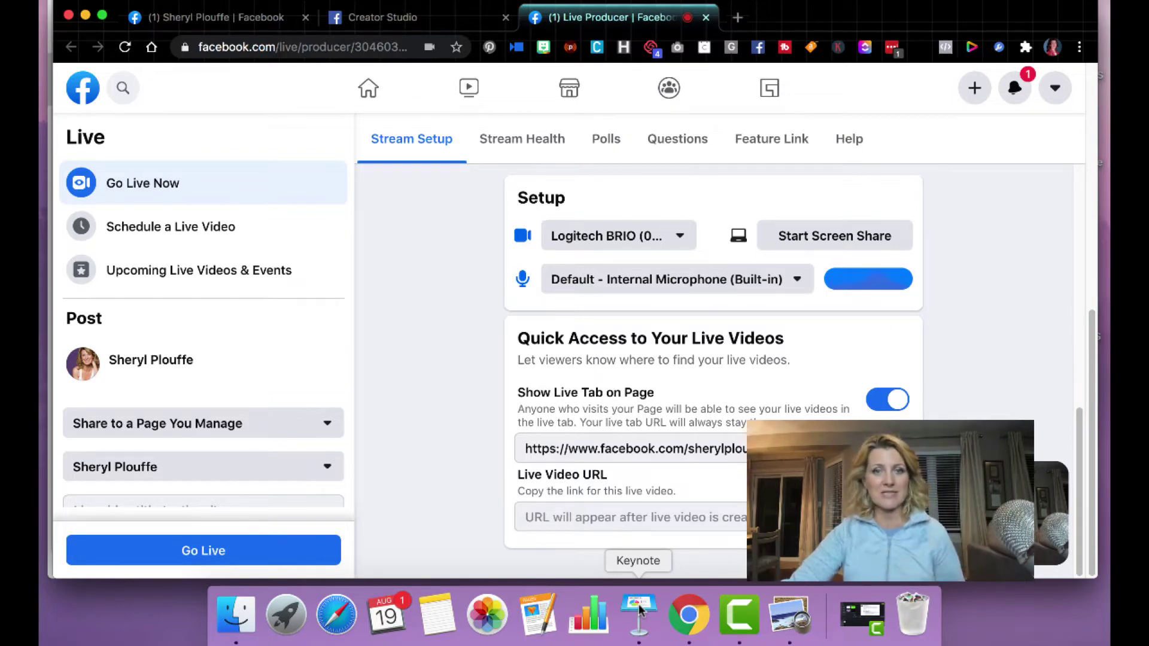
Step: Switch to Keynote's Slide Deck Presentation, leaving its CASH IN ON CAMERA title slide showing
click(639, 610)
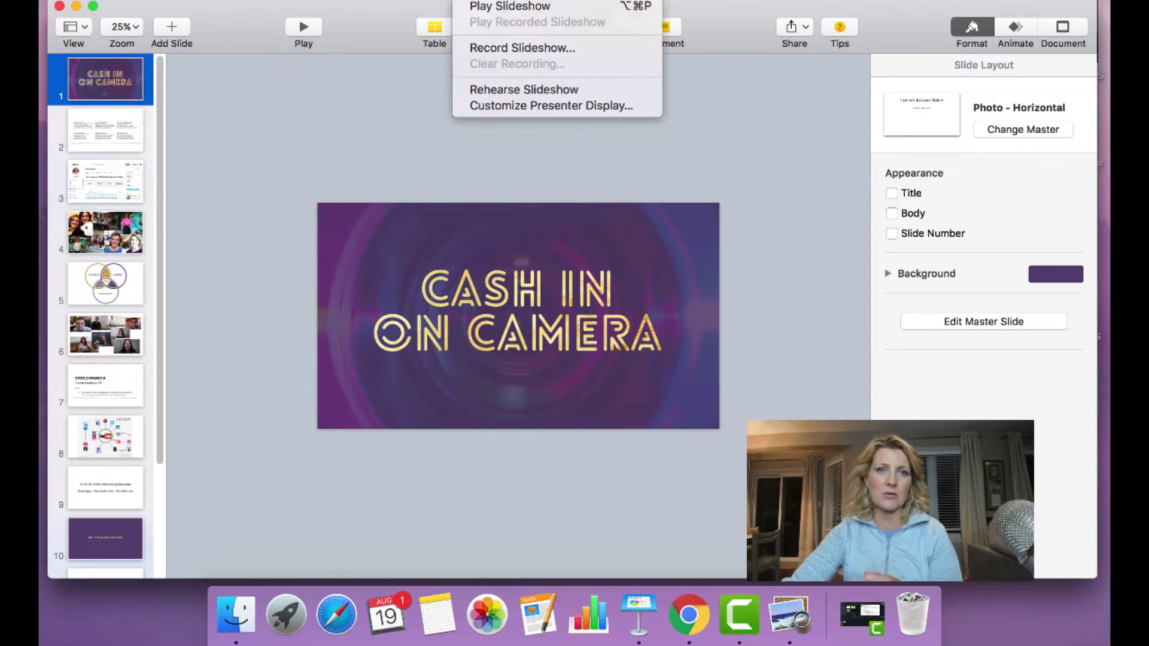
key(Left)
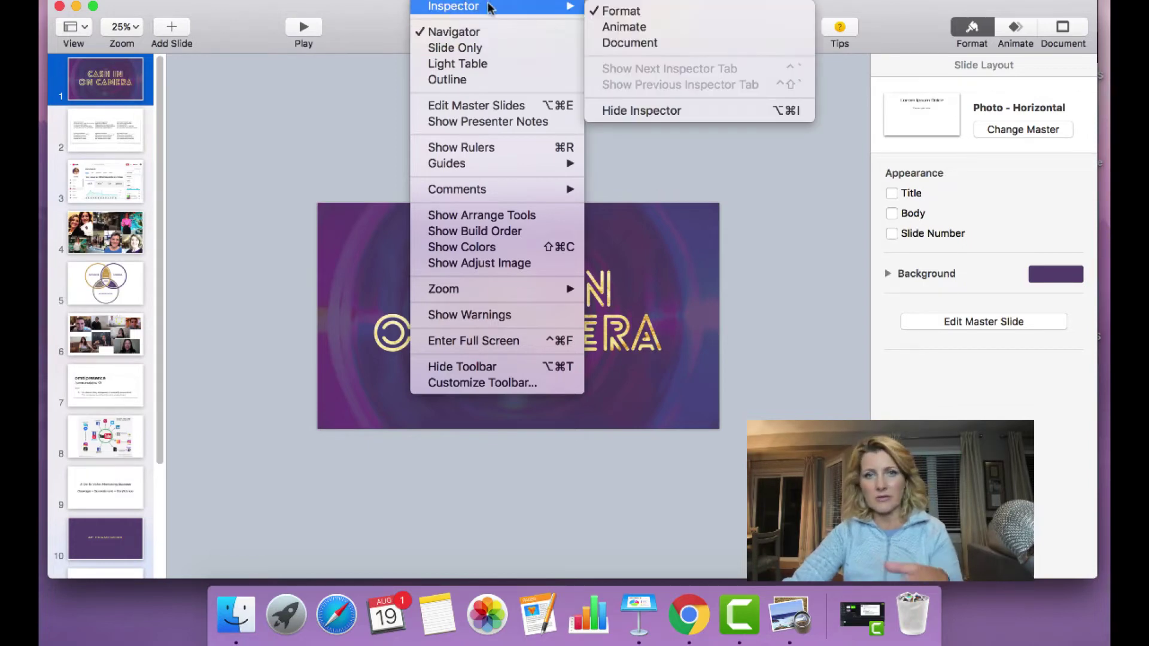
click(373, 115)
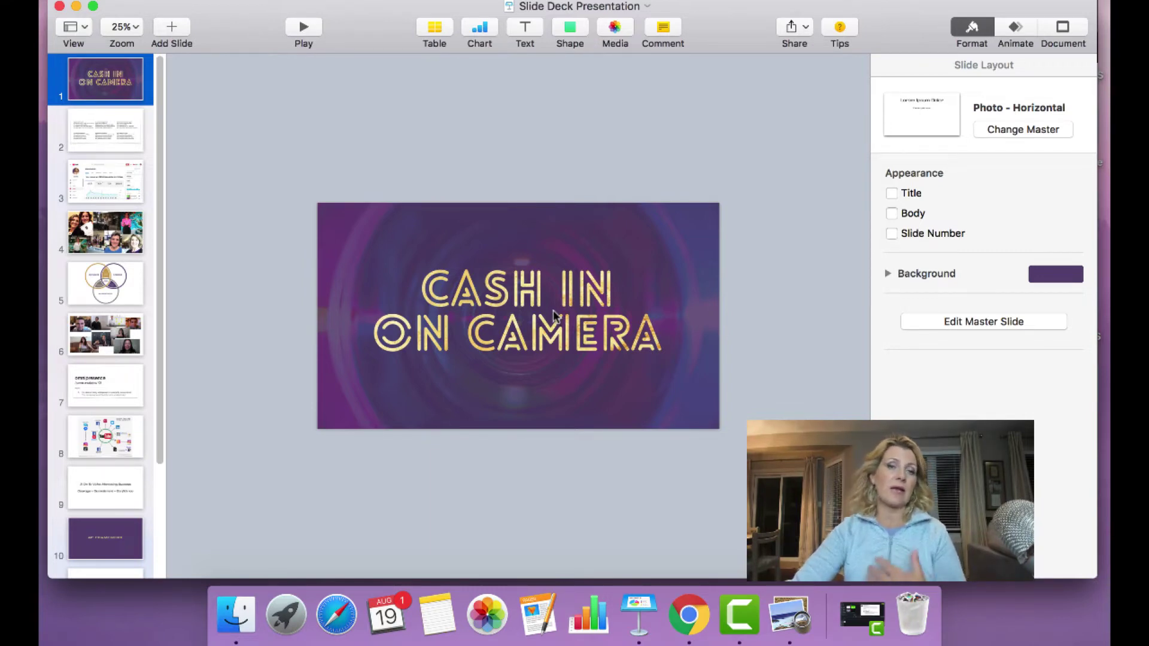
Step: Export the Keynote deck to PDF via File > Export To, then view it in Preview
click(153, 0)
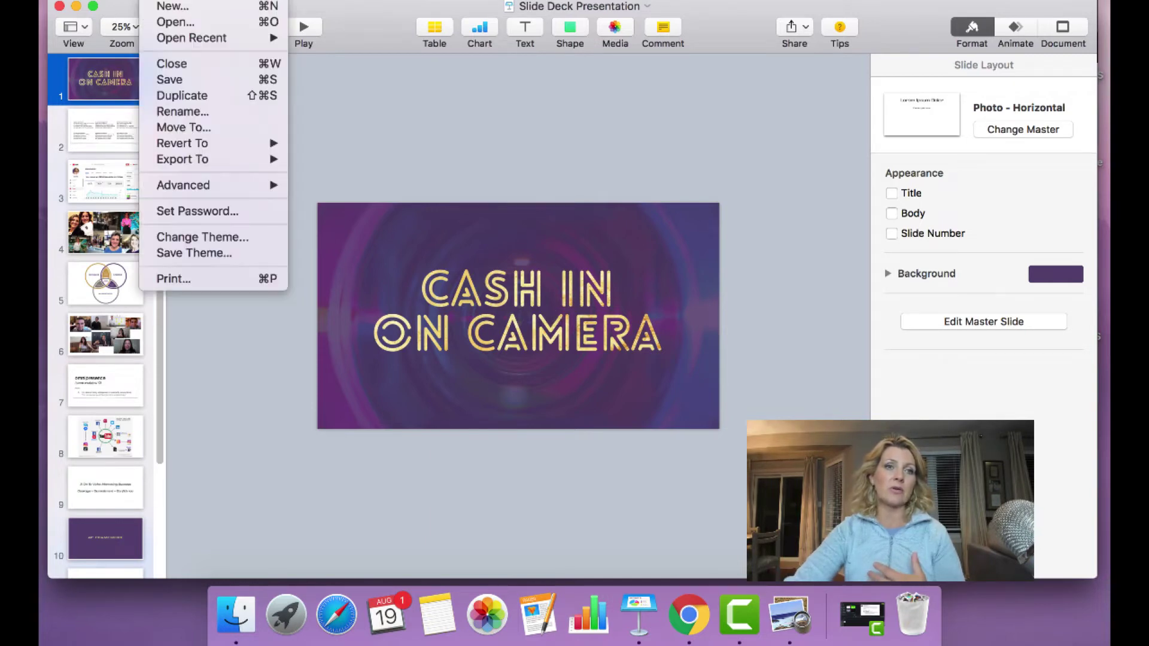
mouse_move(206, 159)
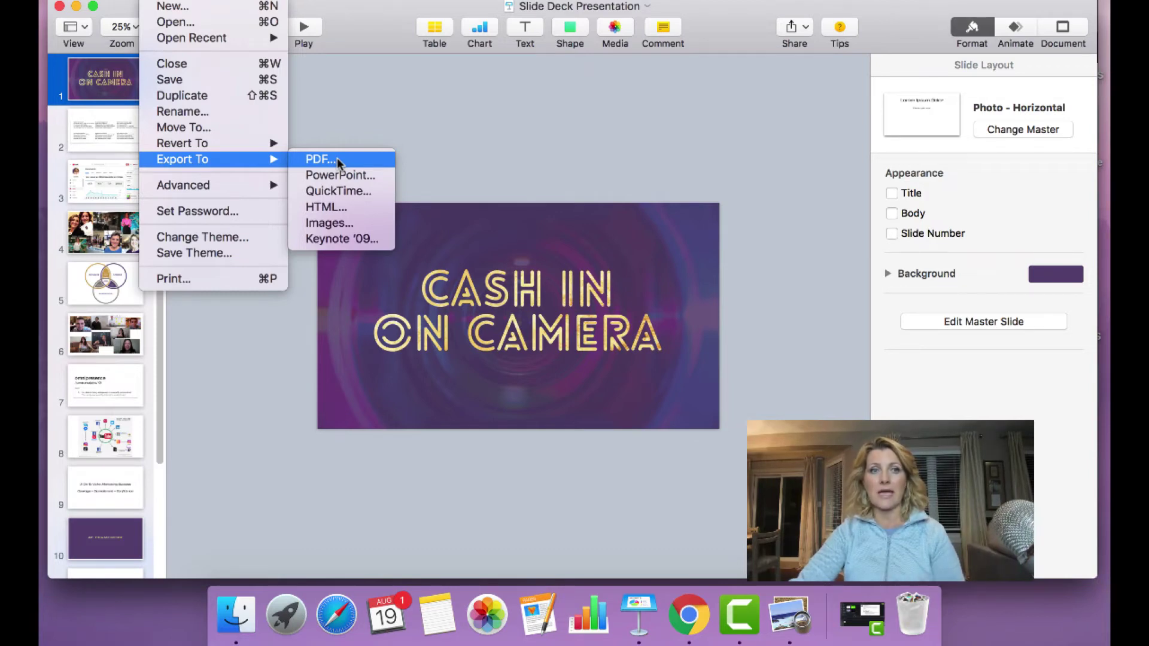
click(793, 614)
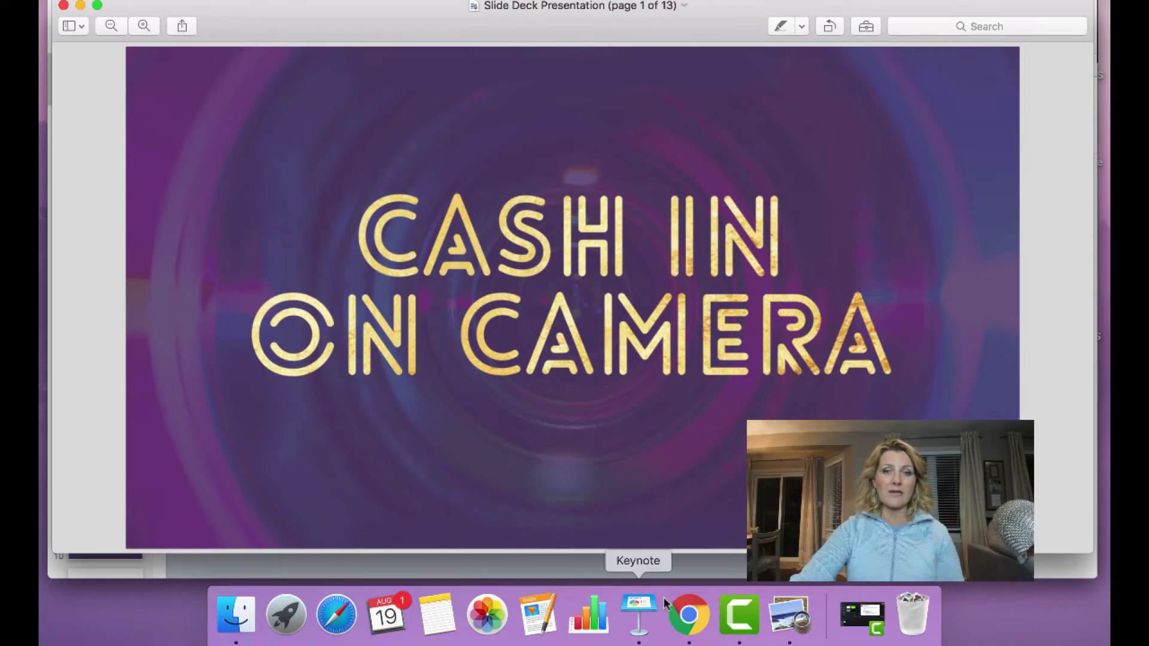
Step: Switch between Chrome and Preview, ending on Chrome's Live Producer page with the PDF open behind
click(700, 622)
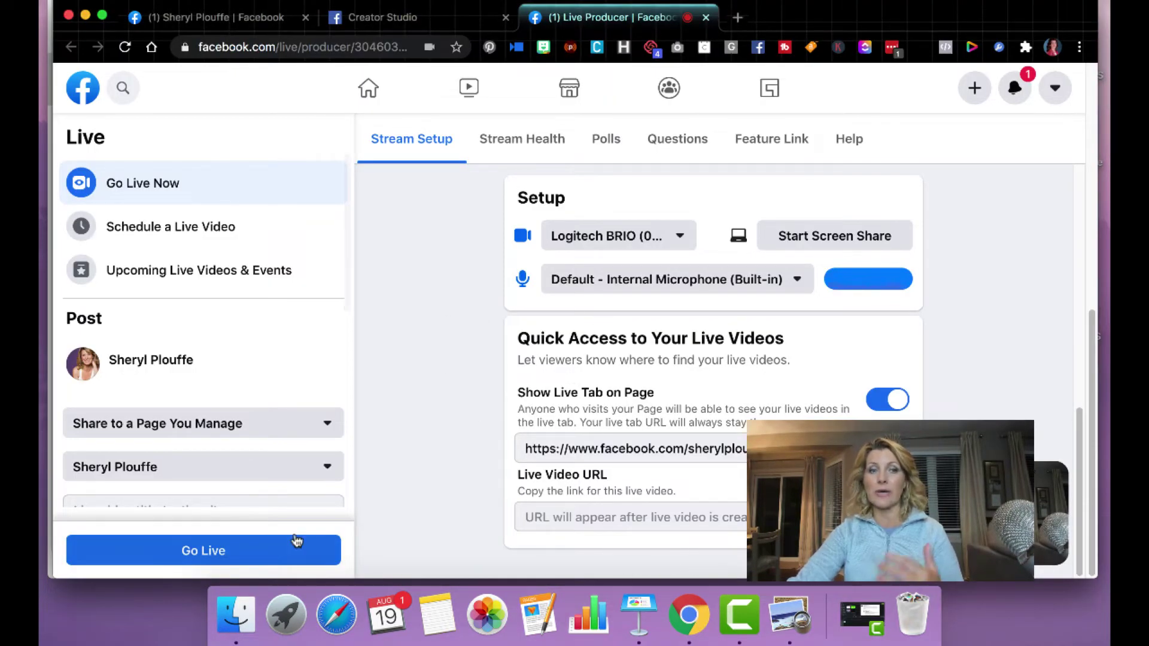
click(788, 618)
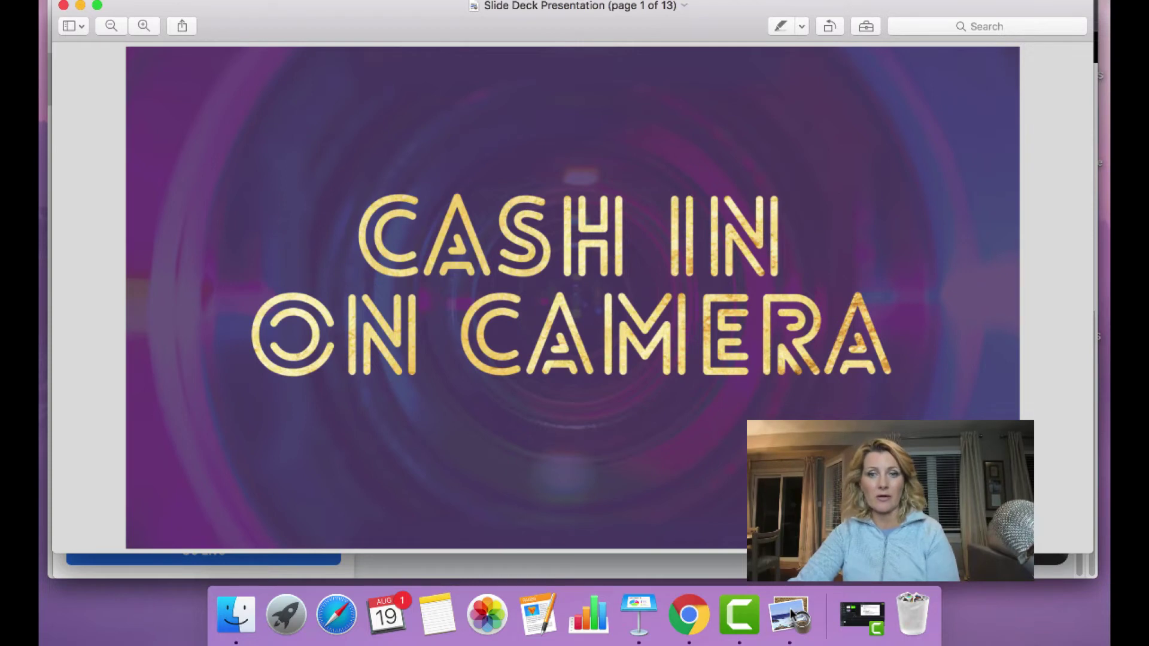
click(696, 617)
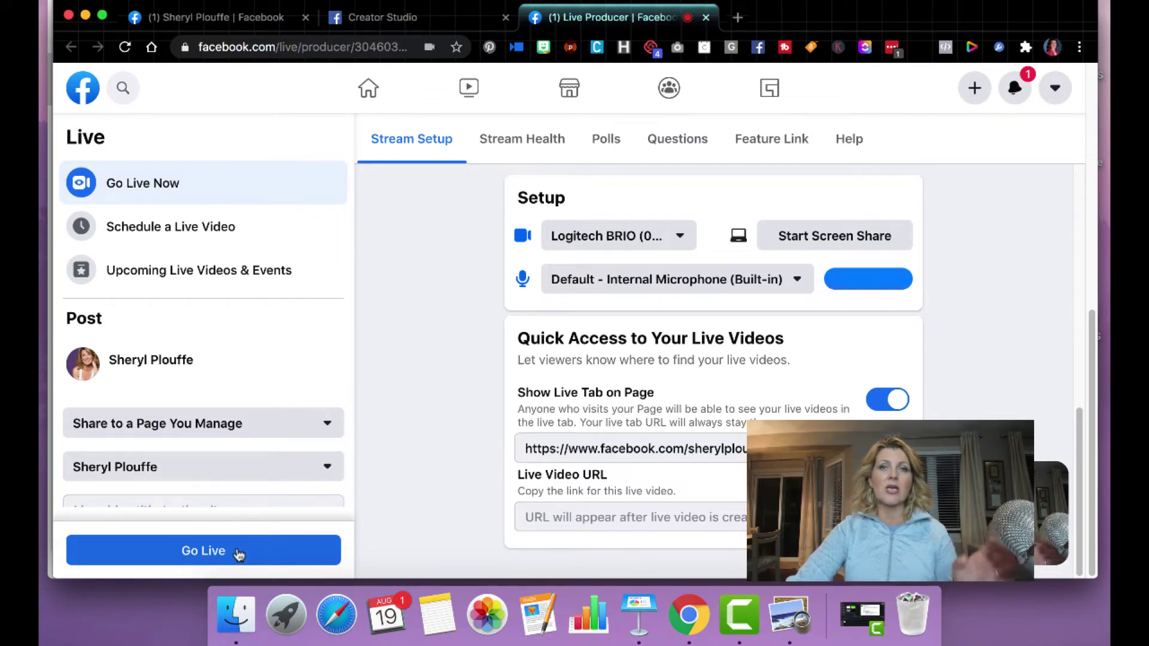
Step: Share the Slide Deck Presentation Preview window as an Application Window screen share
click(829, 241)
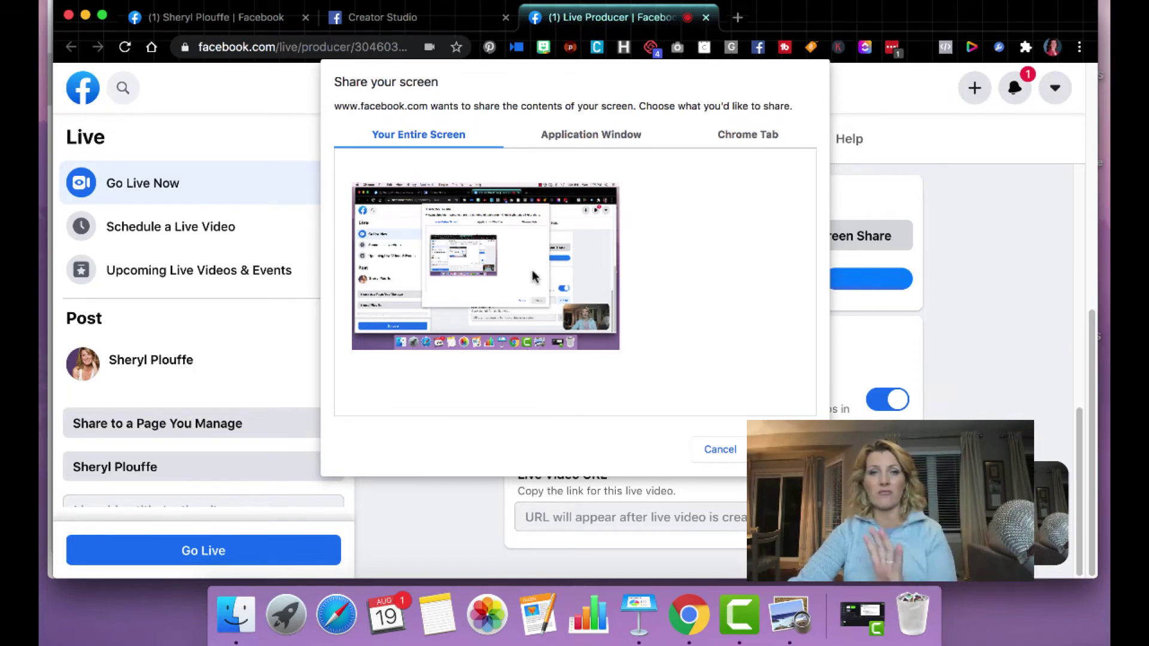
click(591, 135)
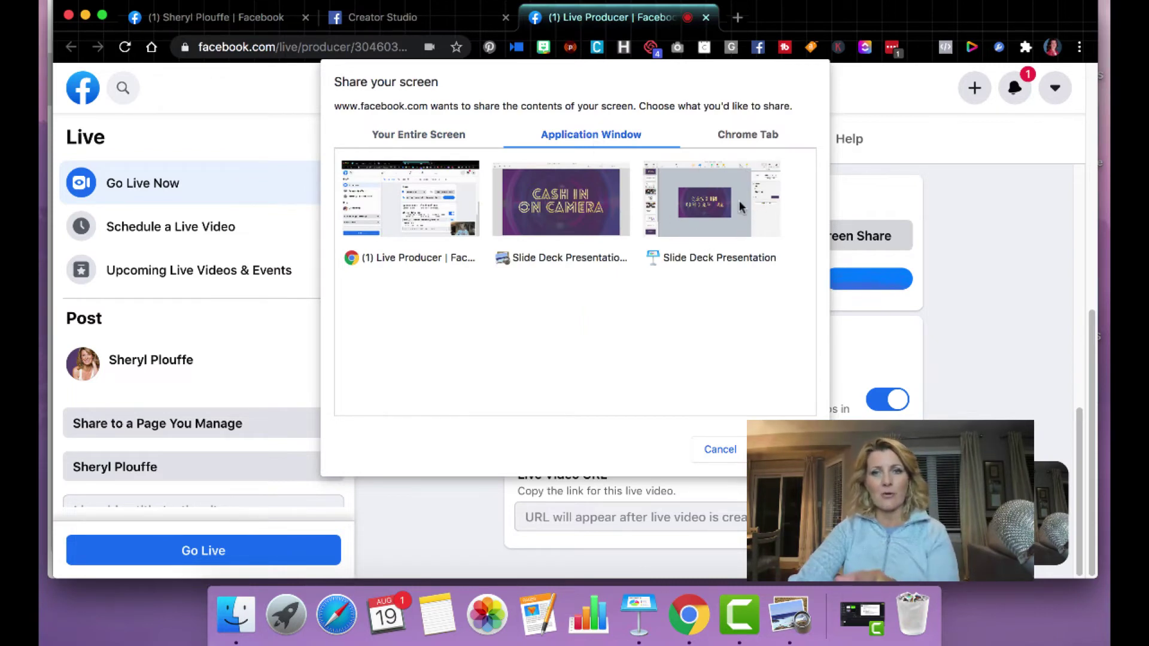
click(558, 214)
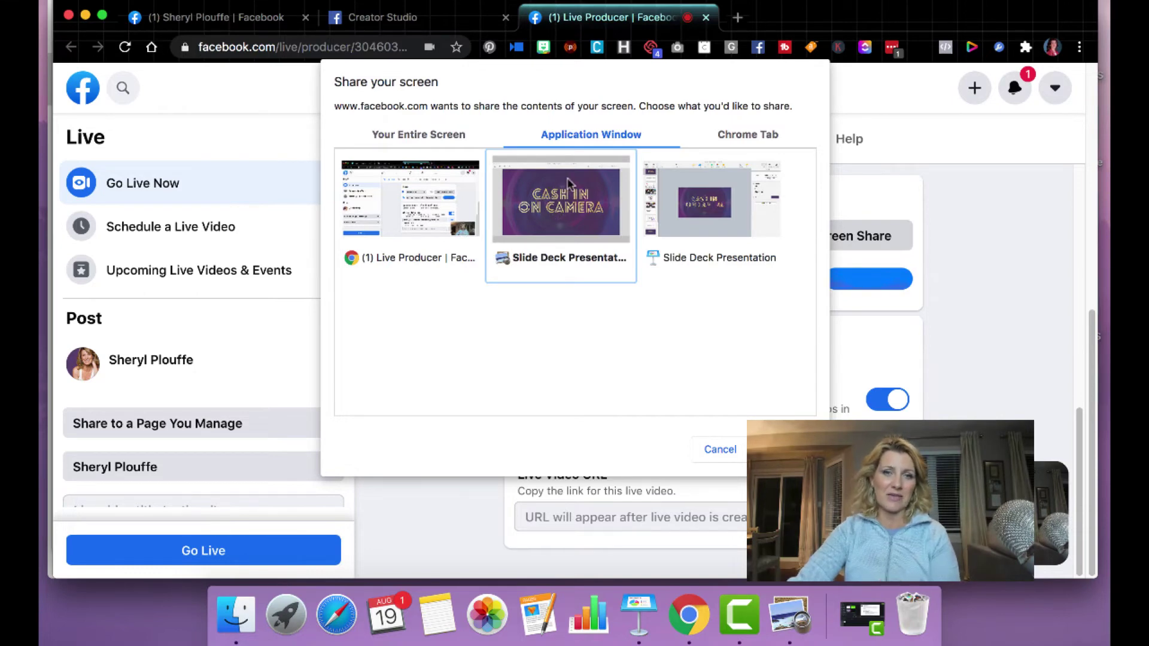
click(704, 202)
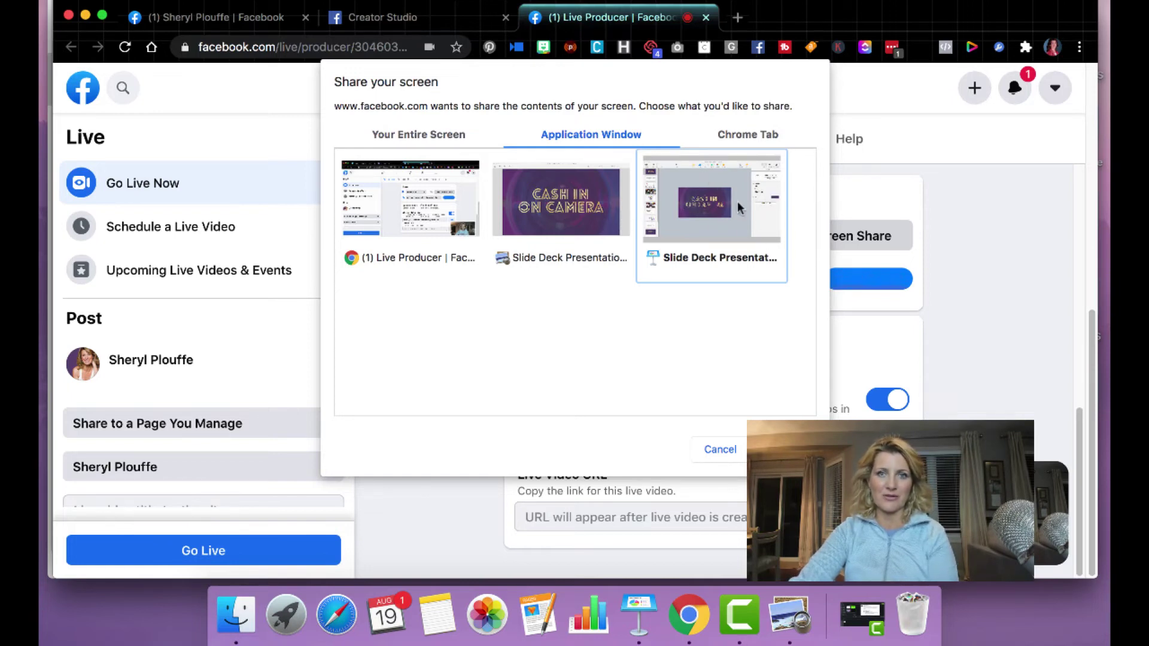
click(568, 220)
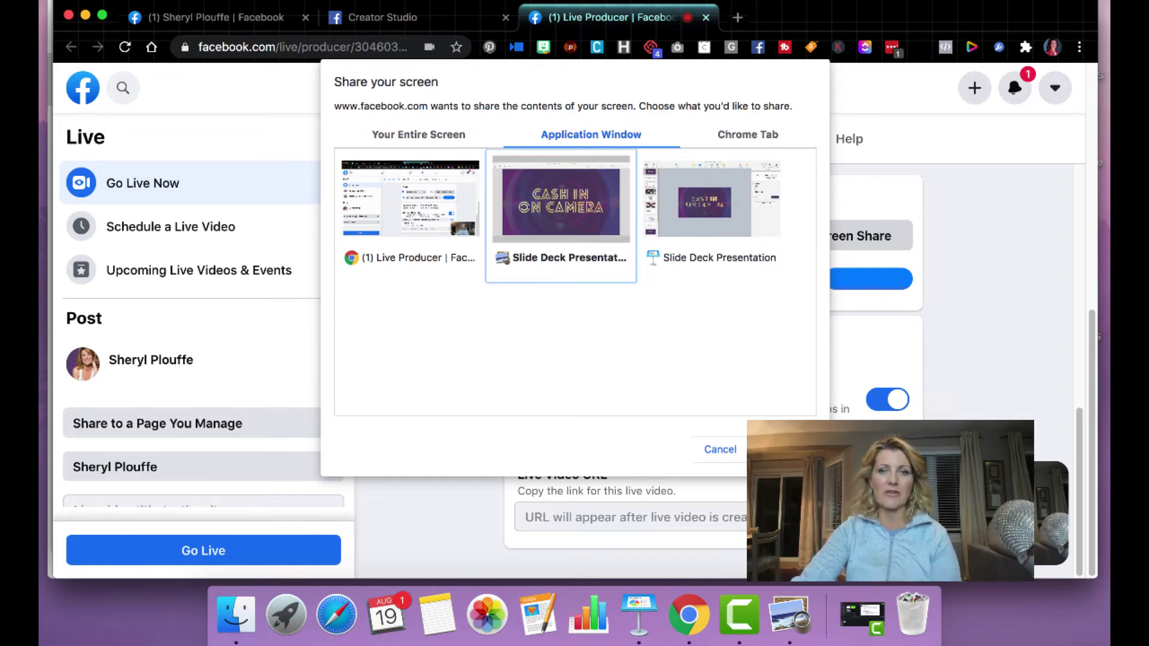
key(Return)
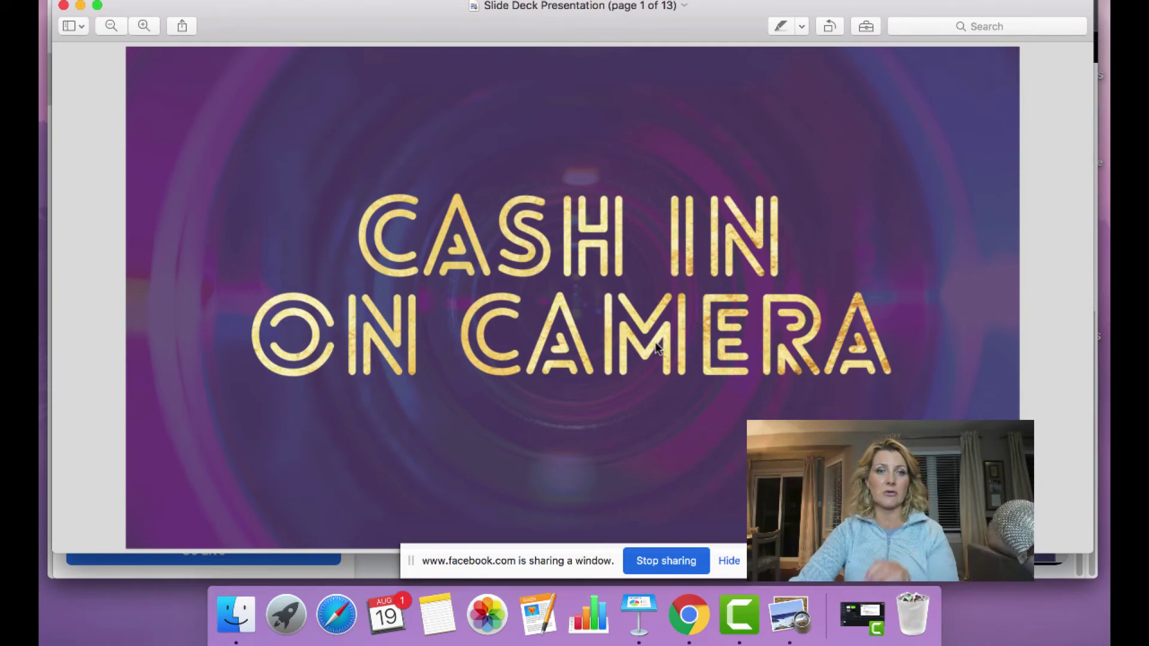
click(697, 616)
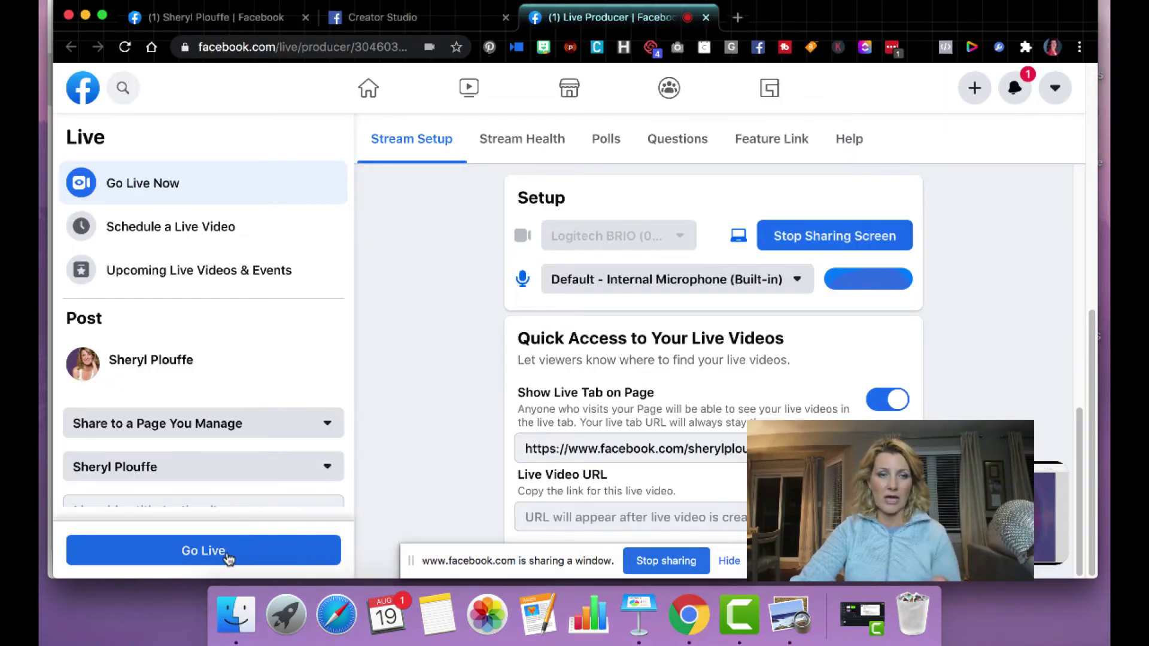
click(804, 623)
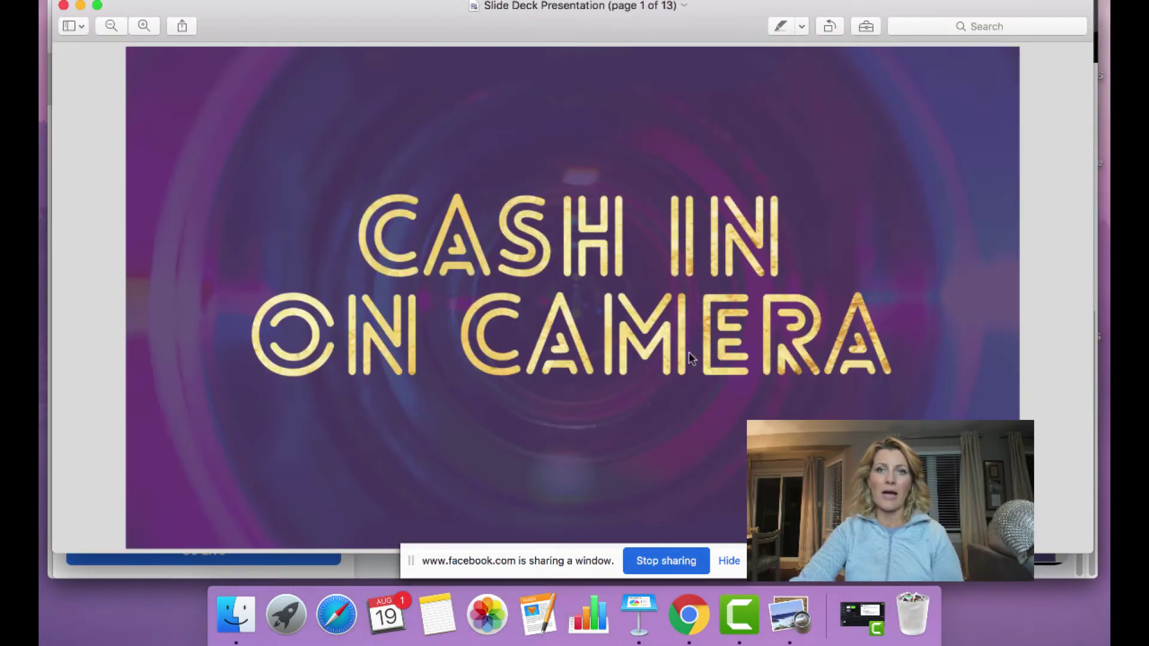
key(Down)
key(Down)
key(Down)
key(Down)
key(Down)
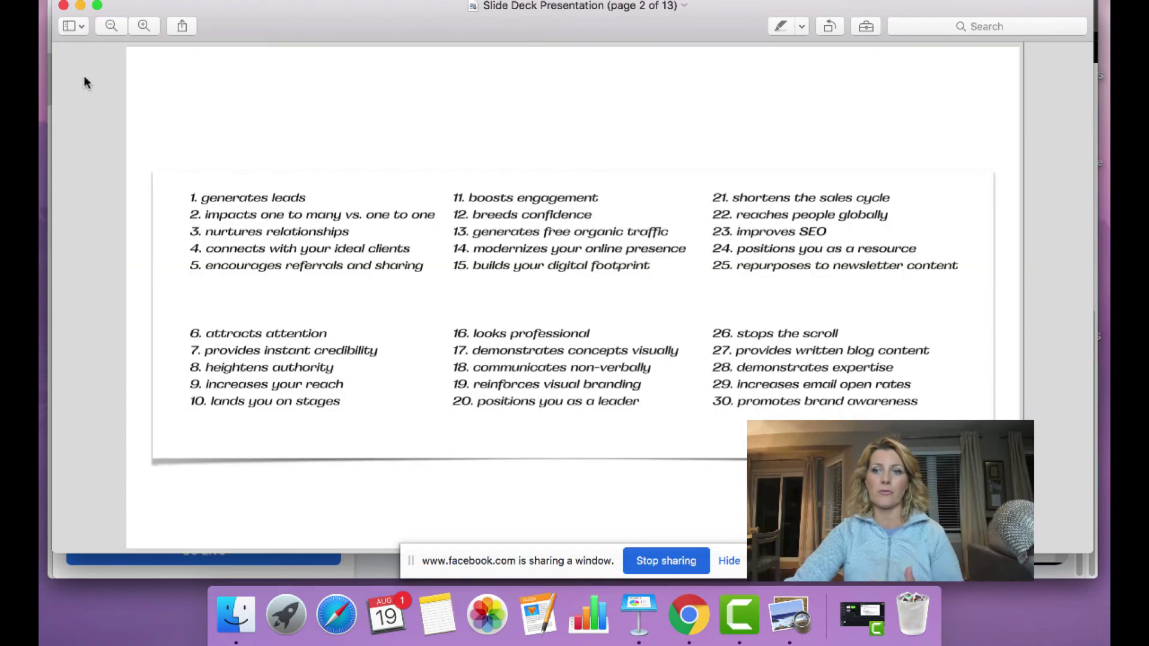
key(Down)
key(Down)
key(Down)
key(Down)
key(Down)
key(Down)
key(Down)
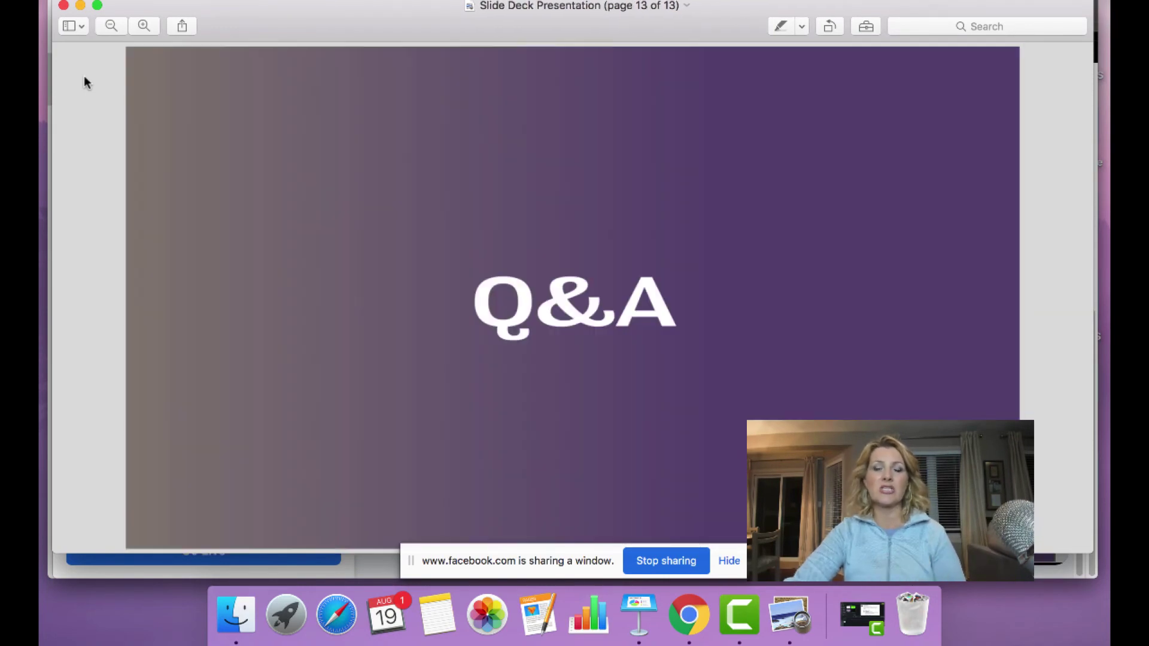
key(Up)
key(Up)
key(Up)
key(Up)
key(Up)
key(Up)
key(Up)
key(Up)
key(Up)
key(Up)
key(Up)
key(Up)
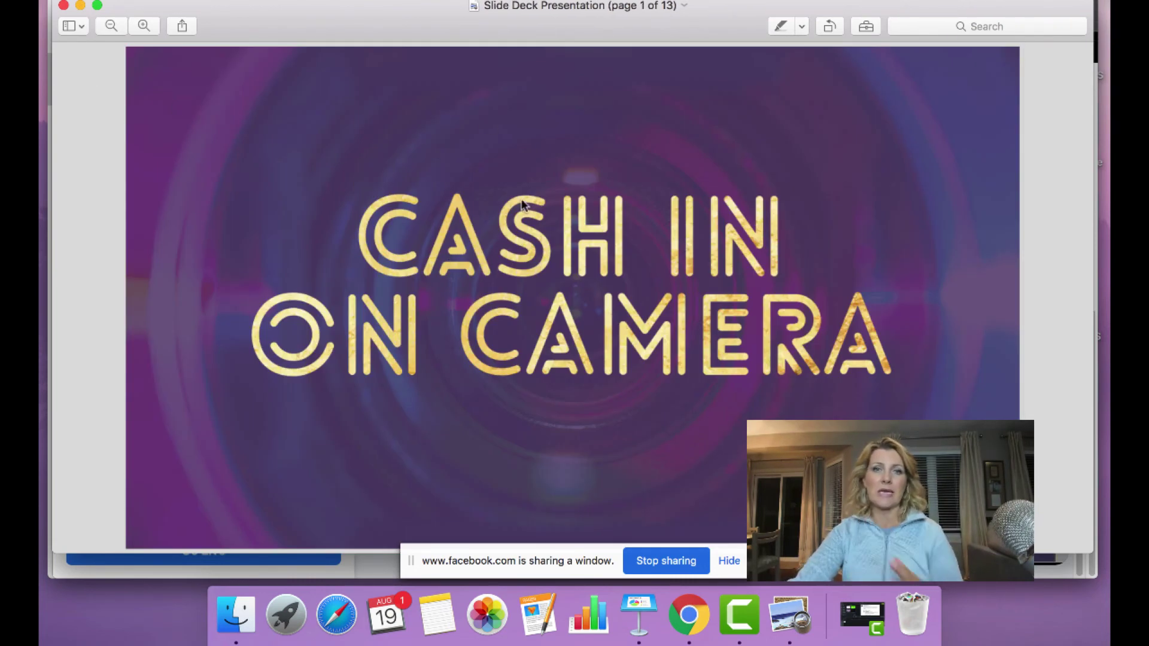
click(82, 27)
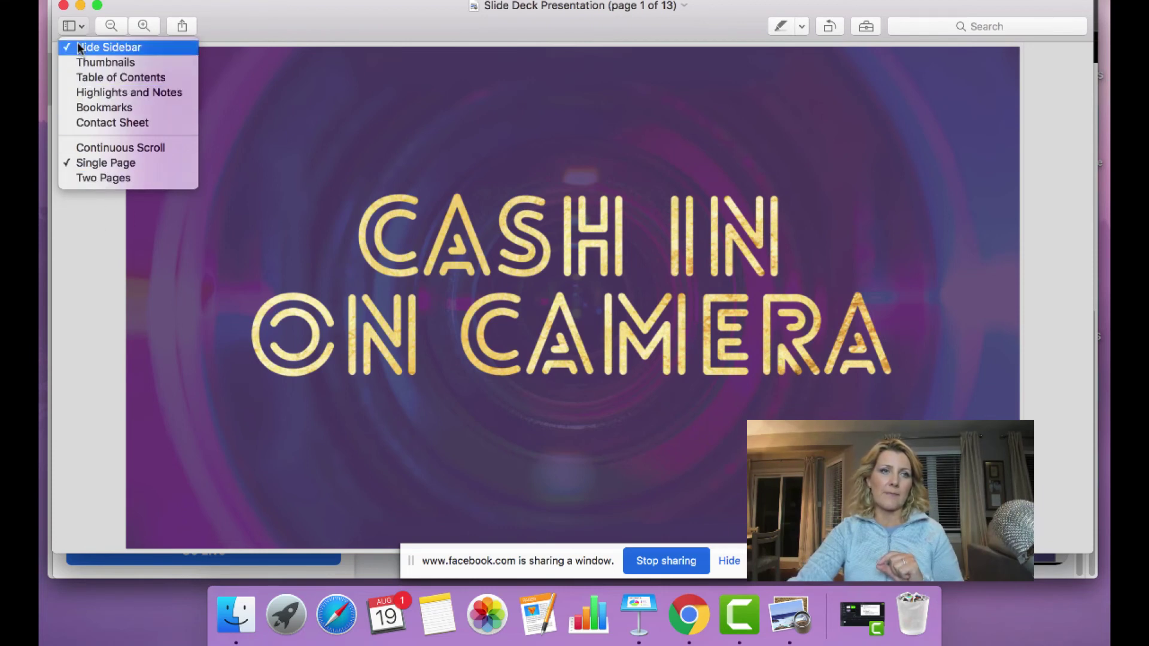
click(79, 26)
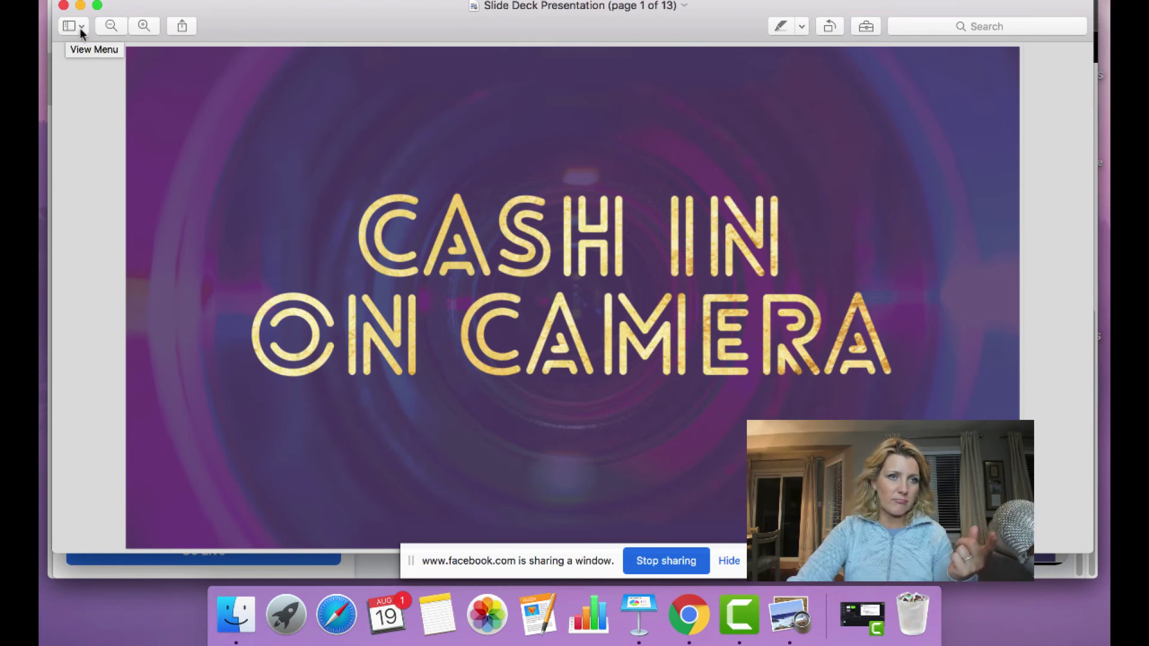
click(80, 27)
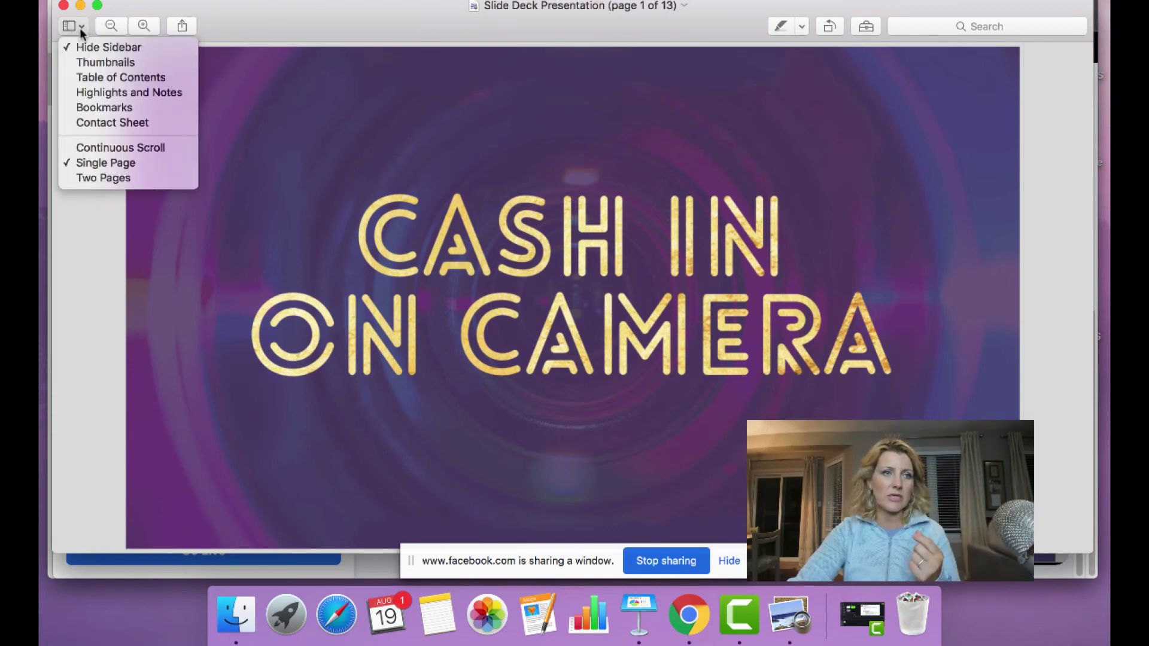
click(97, 150)
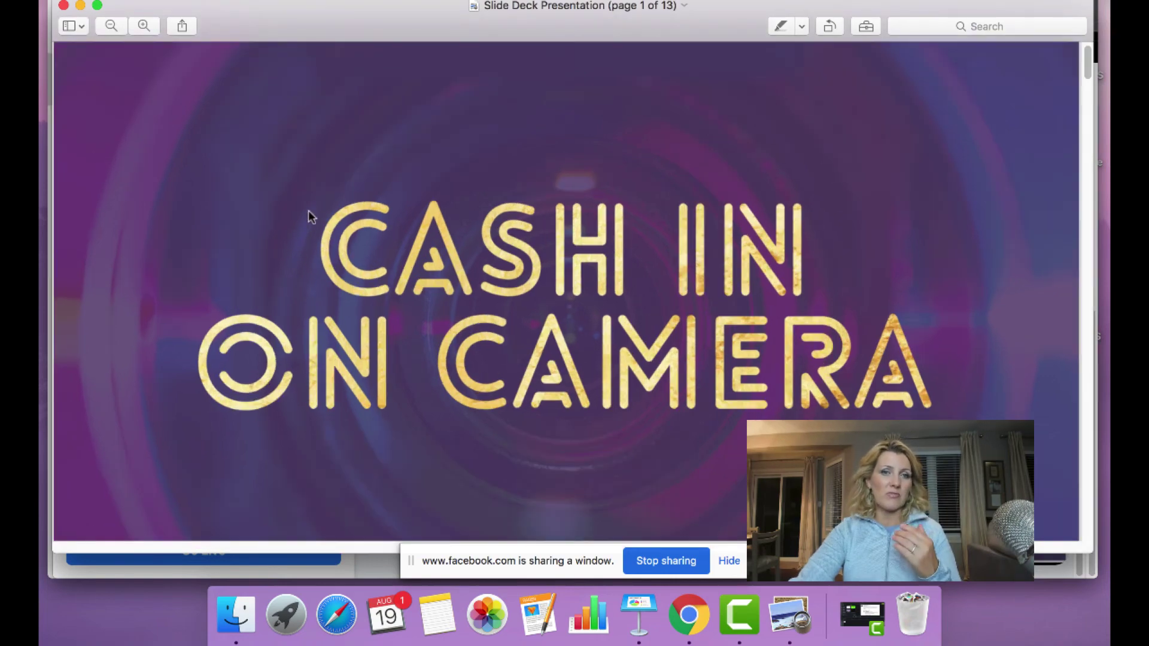
scroll(309, 211, down, 3)
scroll(308, 212, down, 10)
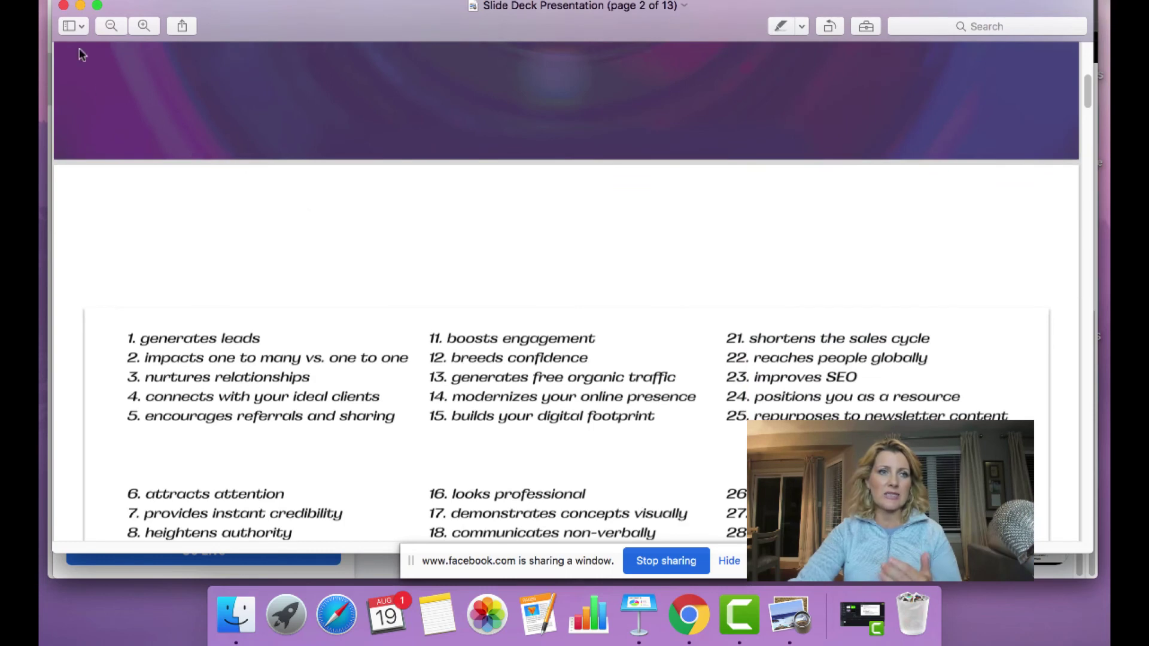
click(80, 25)
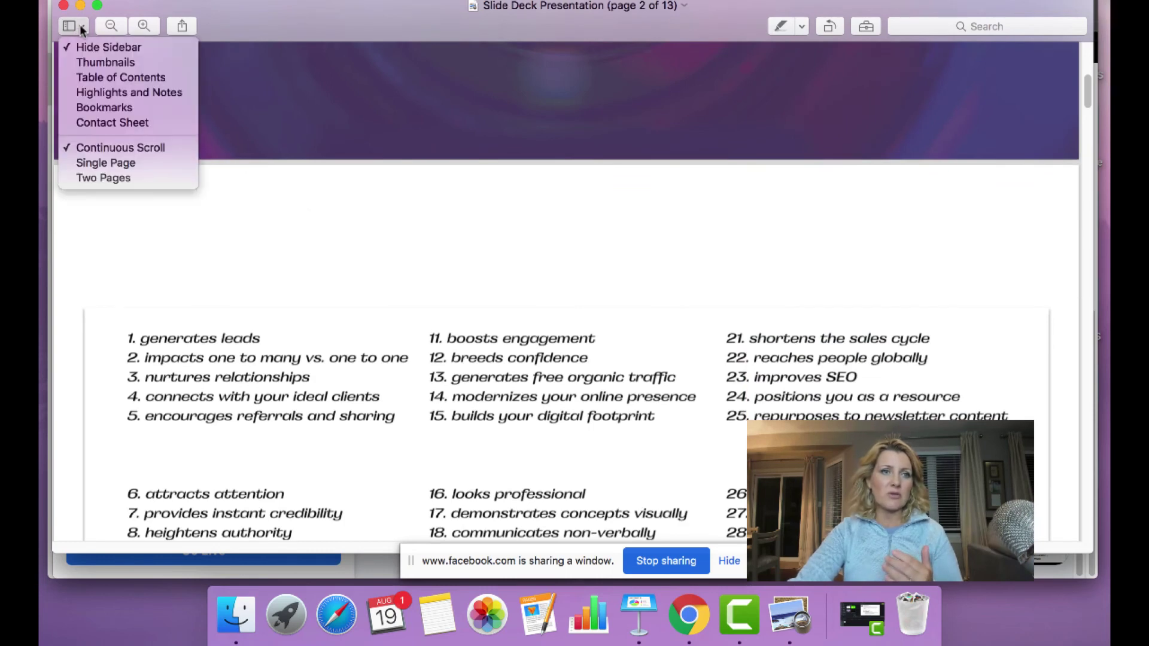
click(116, 165)
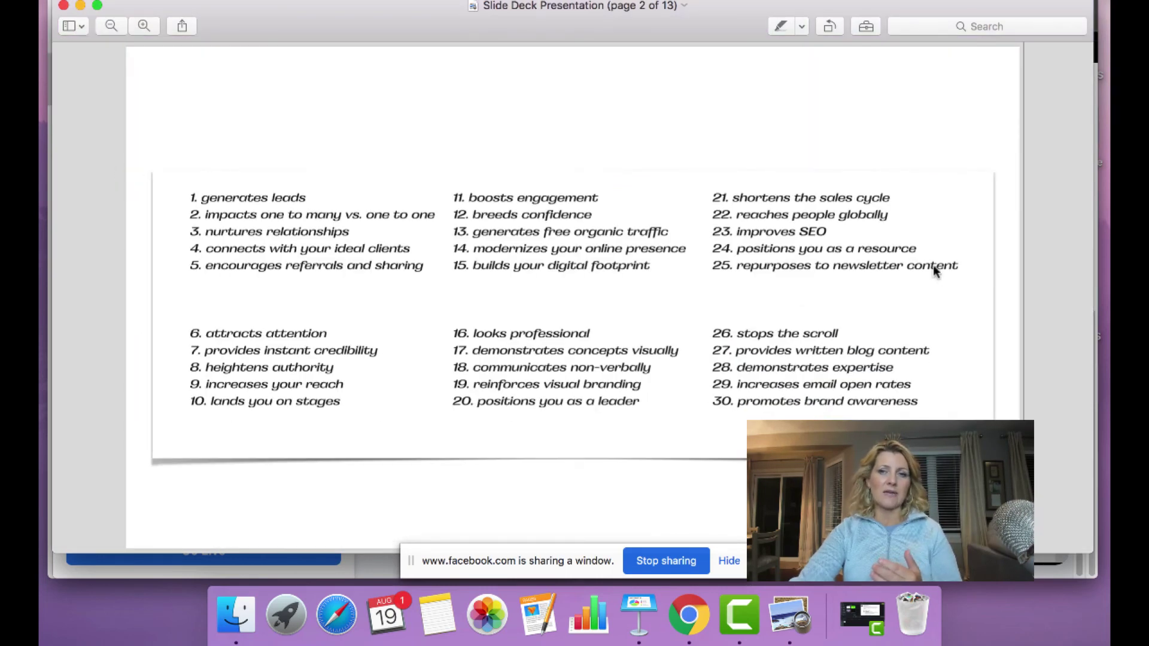
key(Down)
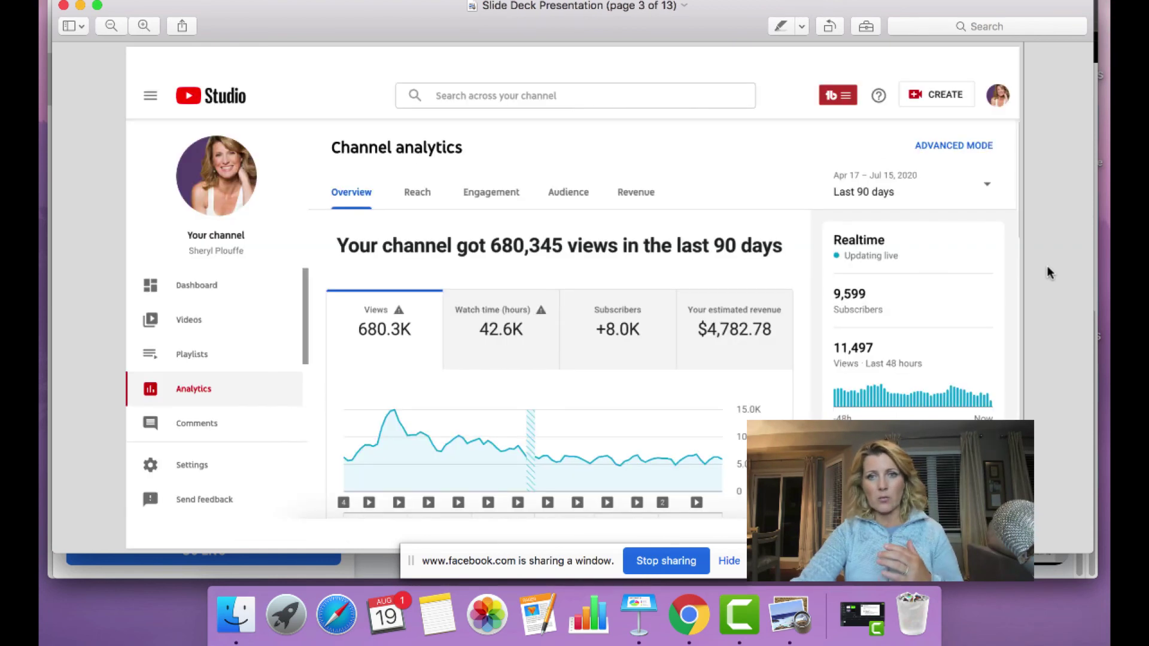
key(Down)
key(Down)
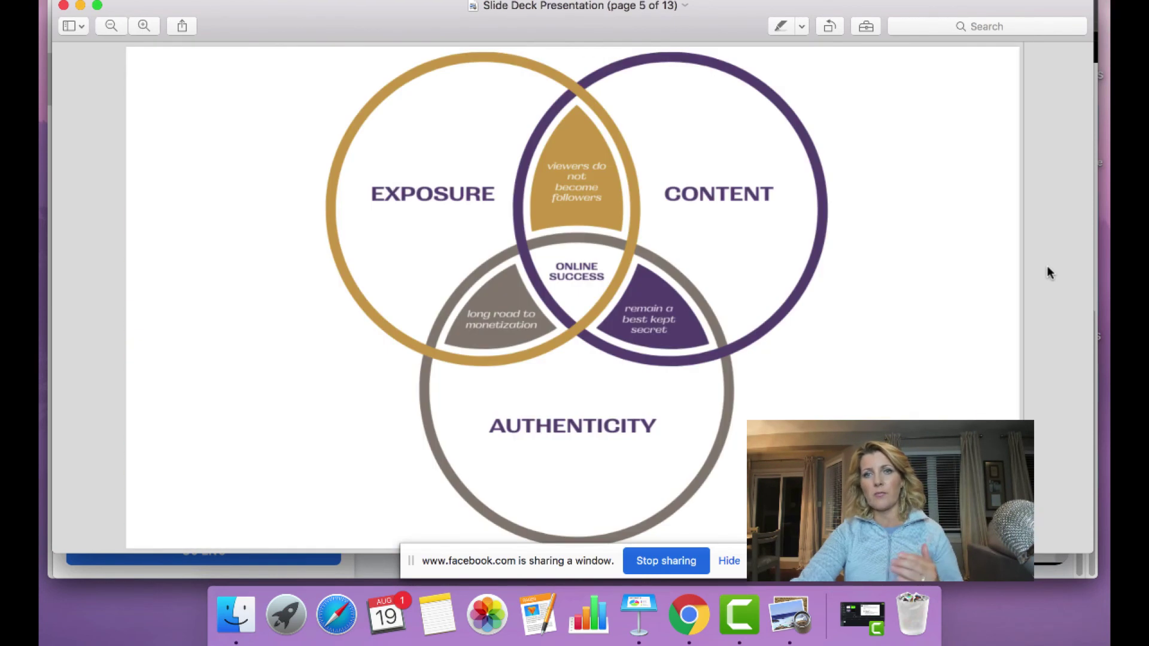
key(Down)
key(Down)
key(Down)
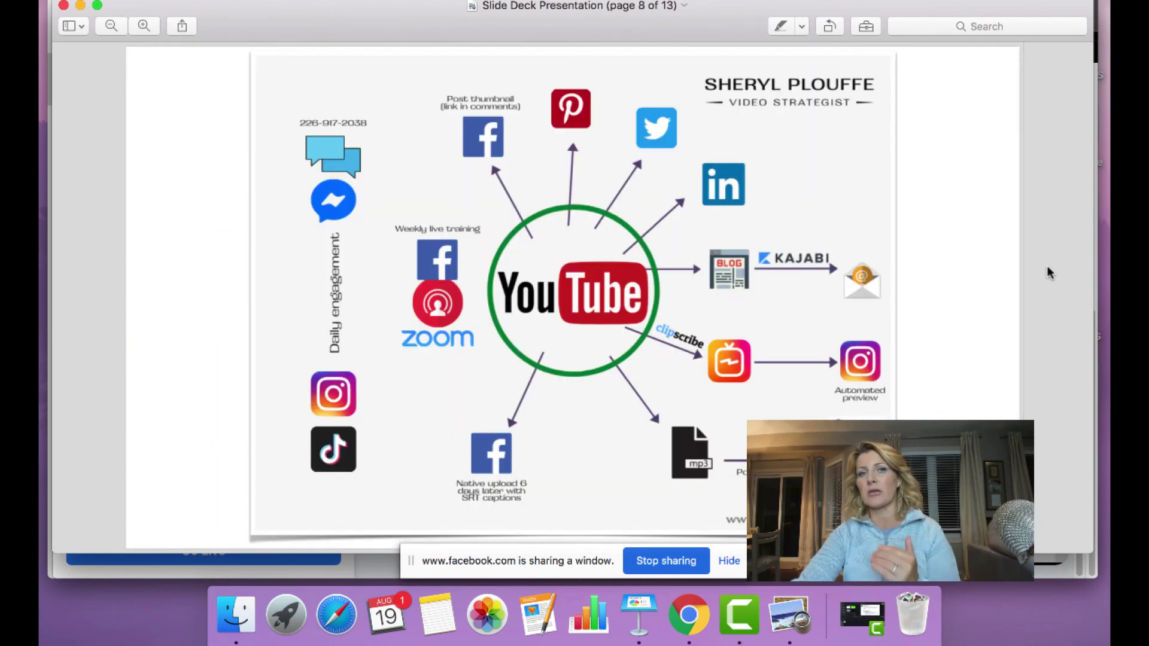
key(Up)
key(Up)
key(Up)
key(Up)
key(Up)
key(Up)
key(Up)
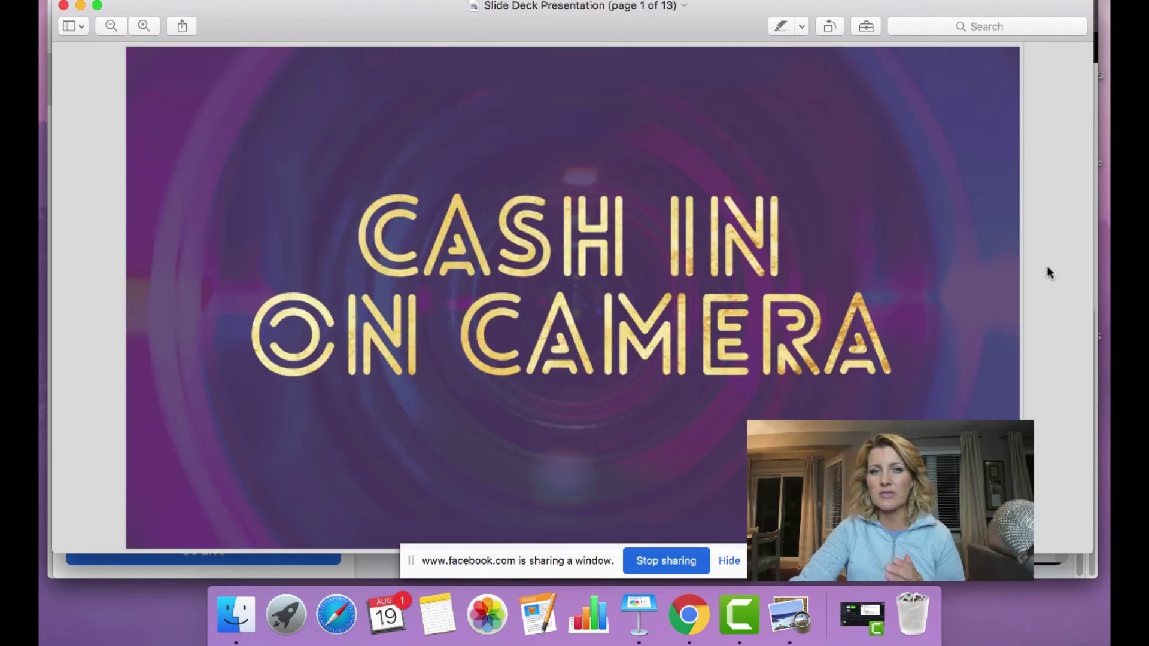